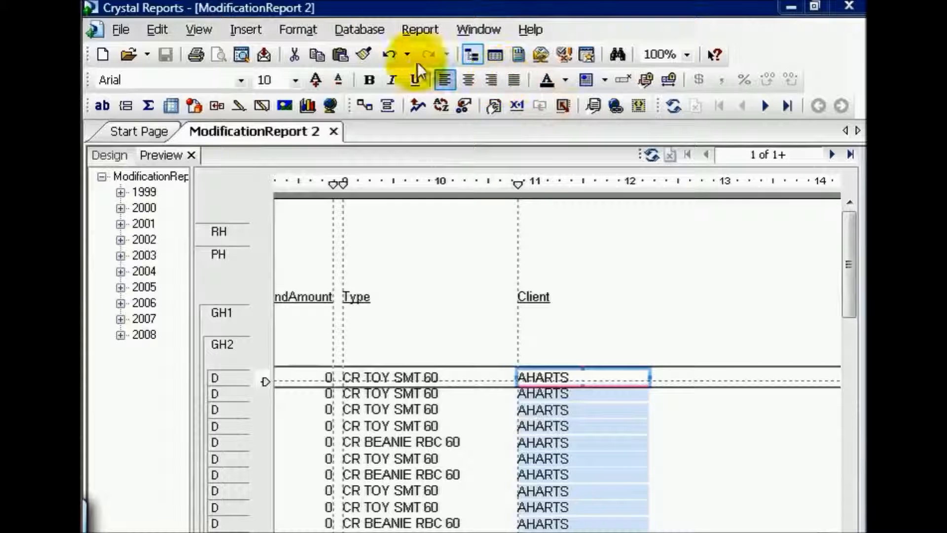
Create an Access/Excel (DAO) connection to the Crystal Beginner DB - Modified database as a replacement for the report's data source
left_click(365, 30)
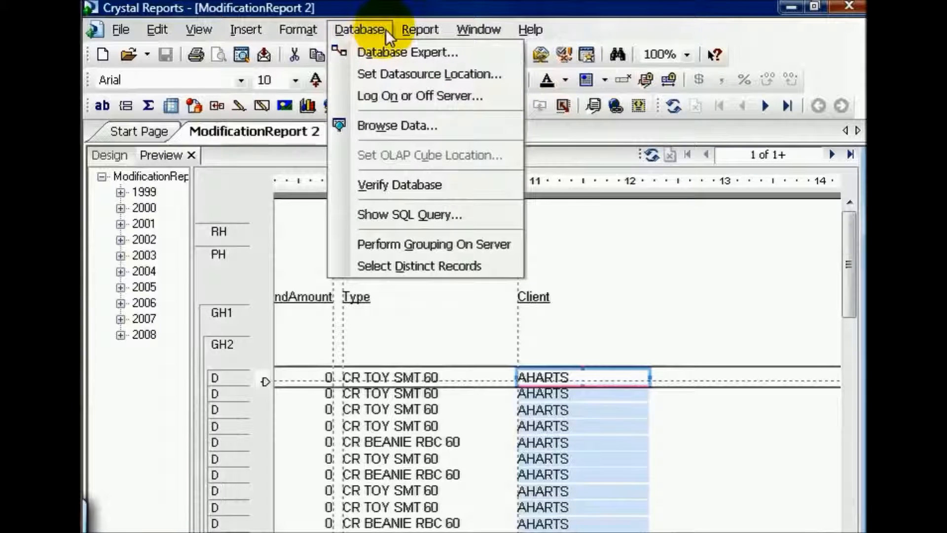
left_click(393, 76)
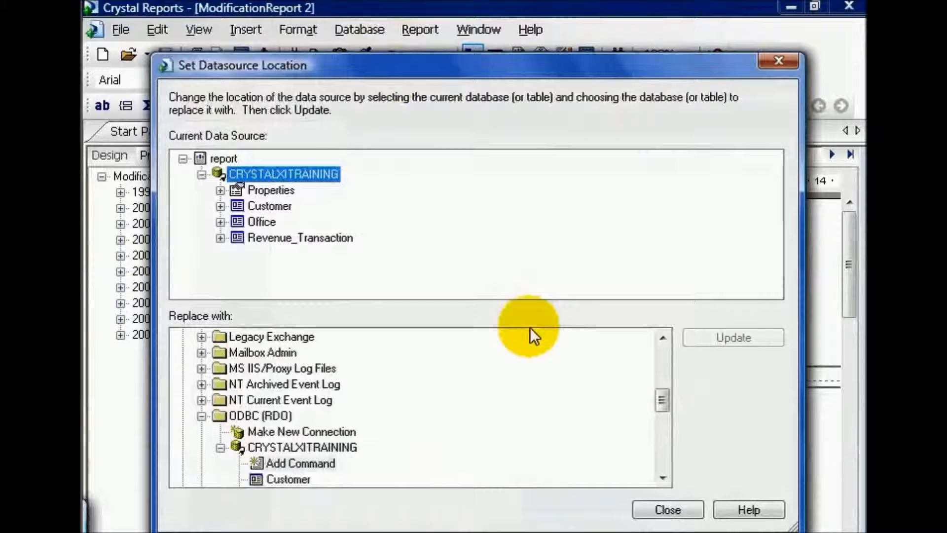
left_click_drag(667, 396, 660, 359)
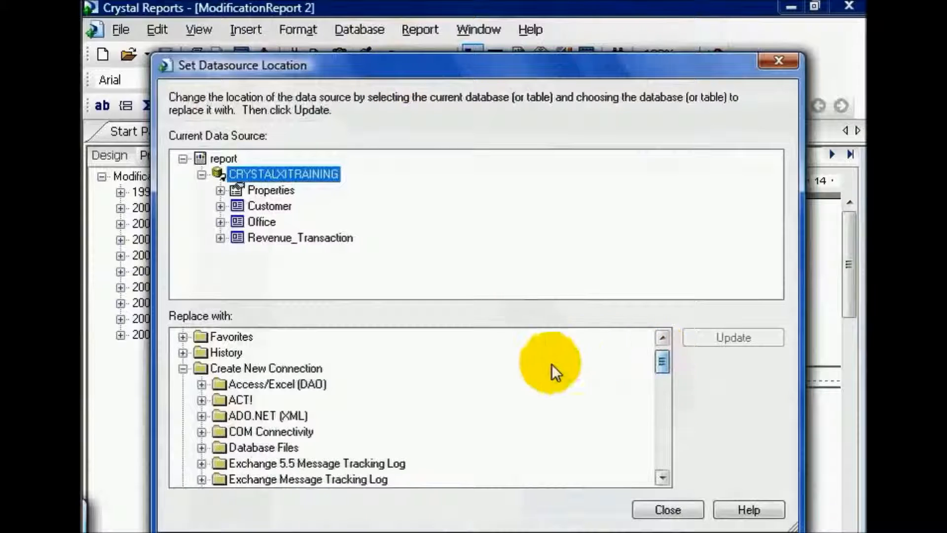
double_click(319, 384)
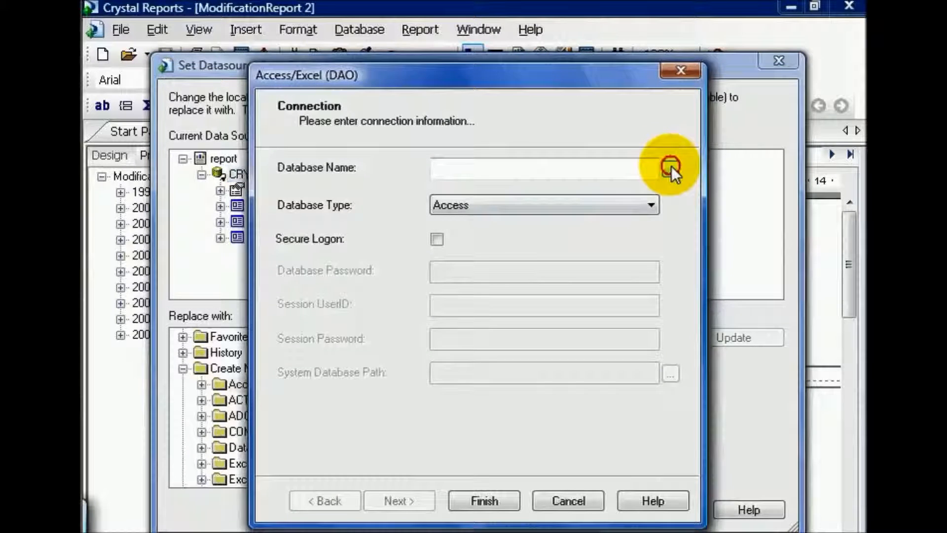
left_click(671, 167)
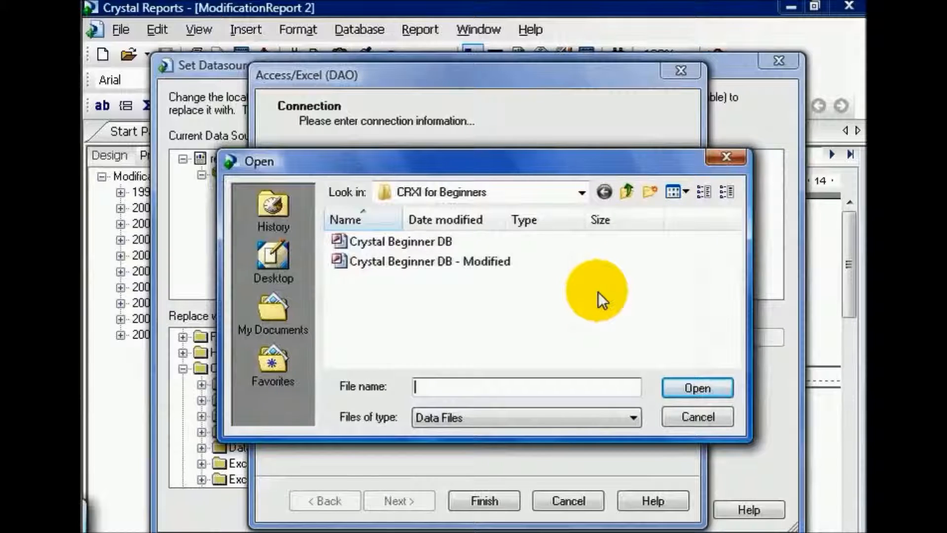
left_click(487, 261)
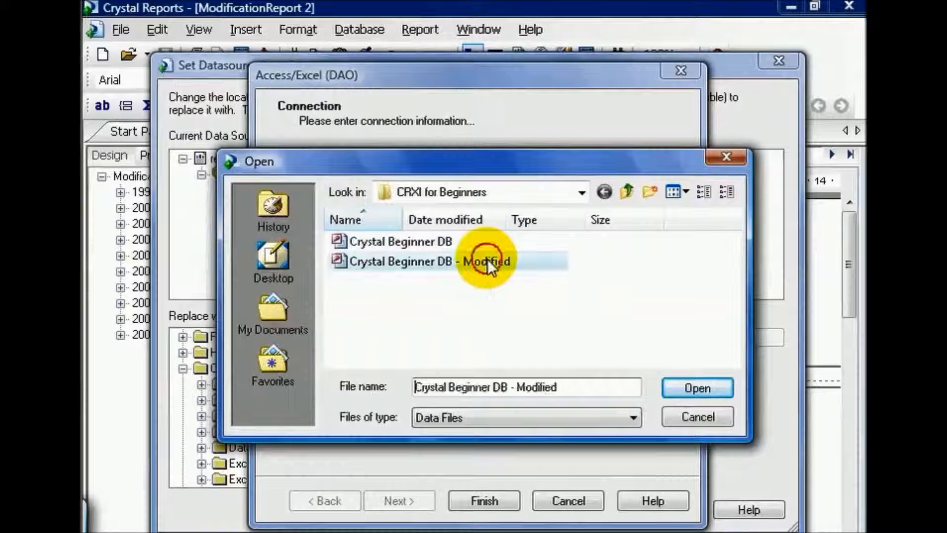
left_click(708, 386)
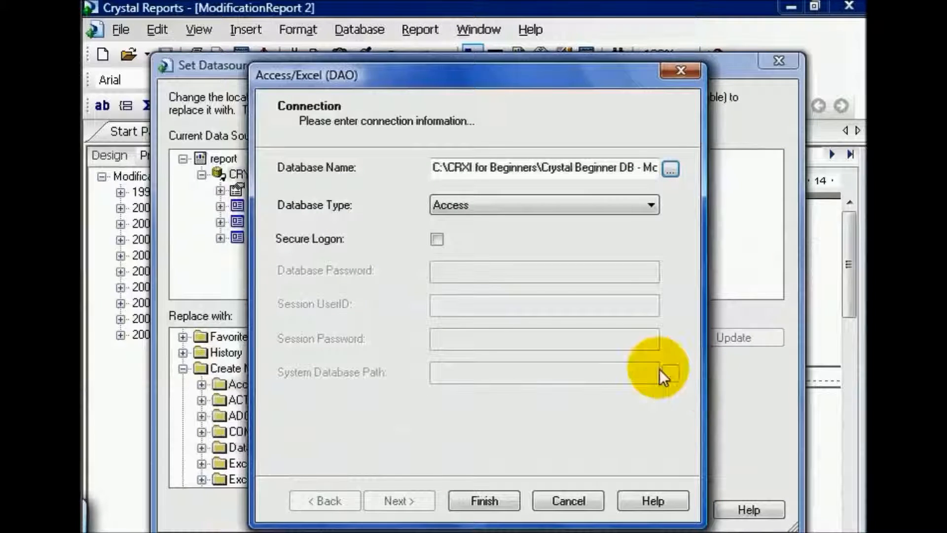
left_click(504, 495)
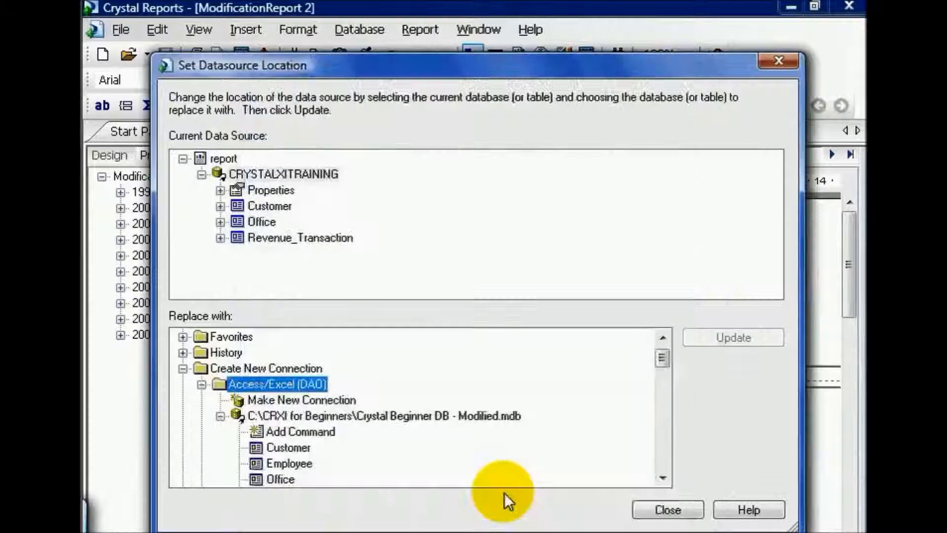
Update the report's CRYSTALXITRAINING data source to the Crystal Beginner DB - Modified.mdb connection and close the data source settings
left_click(412, 418)
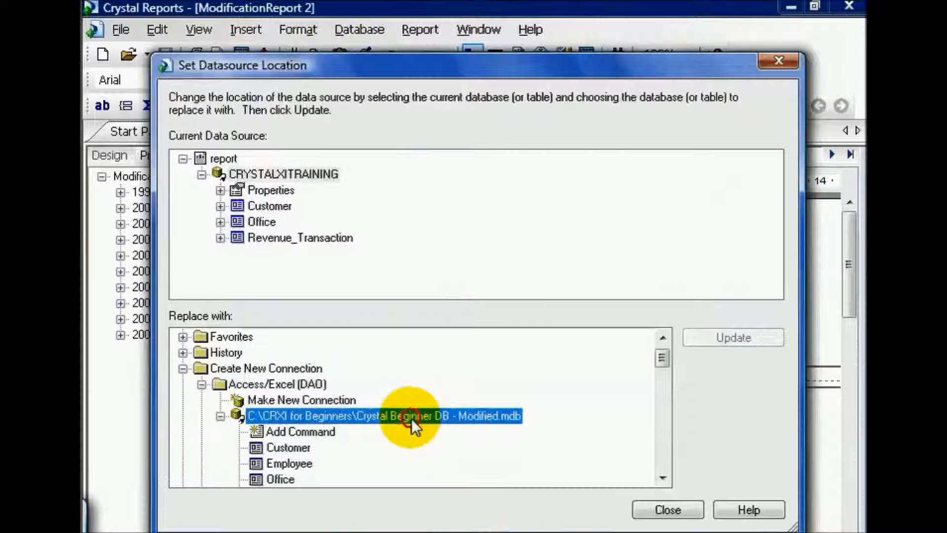
left_click(733, 336)
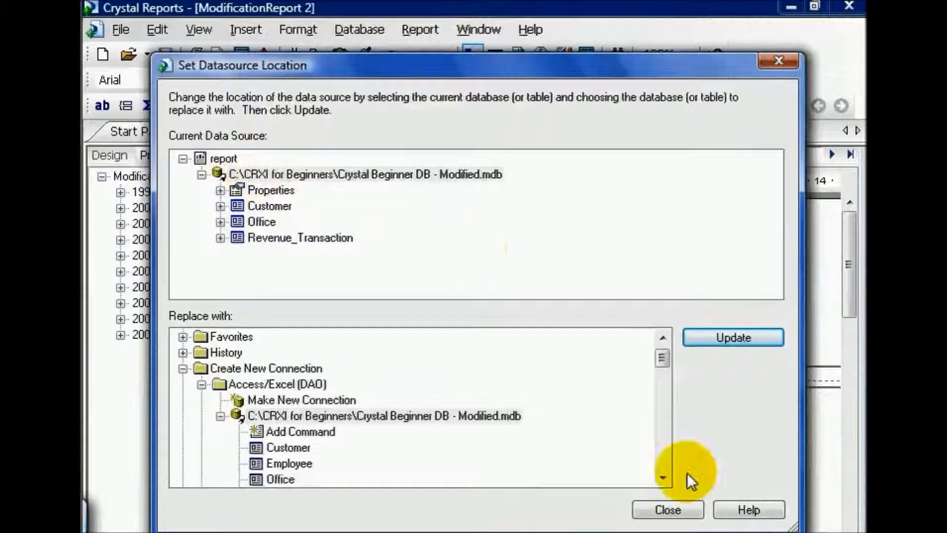
left_click(691, 508)
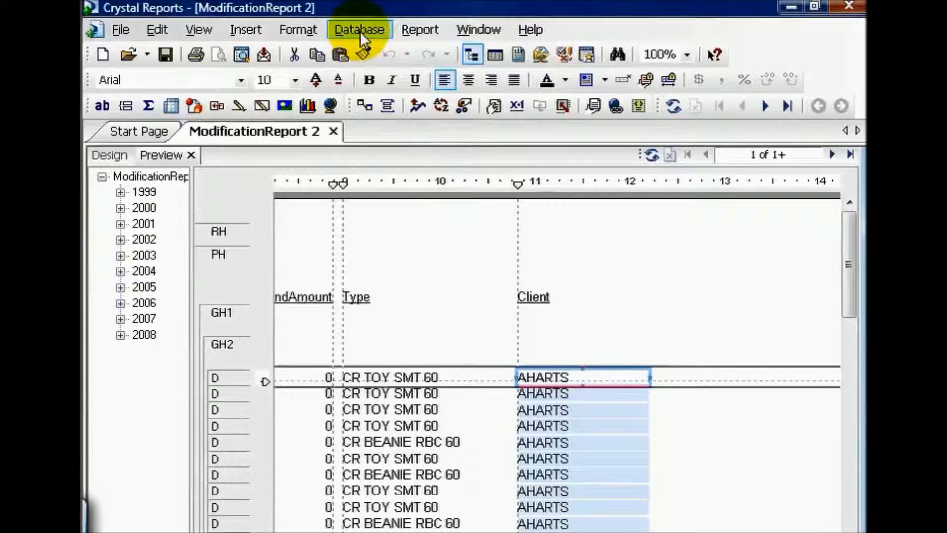
Add the Manager NickName field from the Office table to the detail row, just after the Client column
left_click(208, 31)
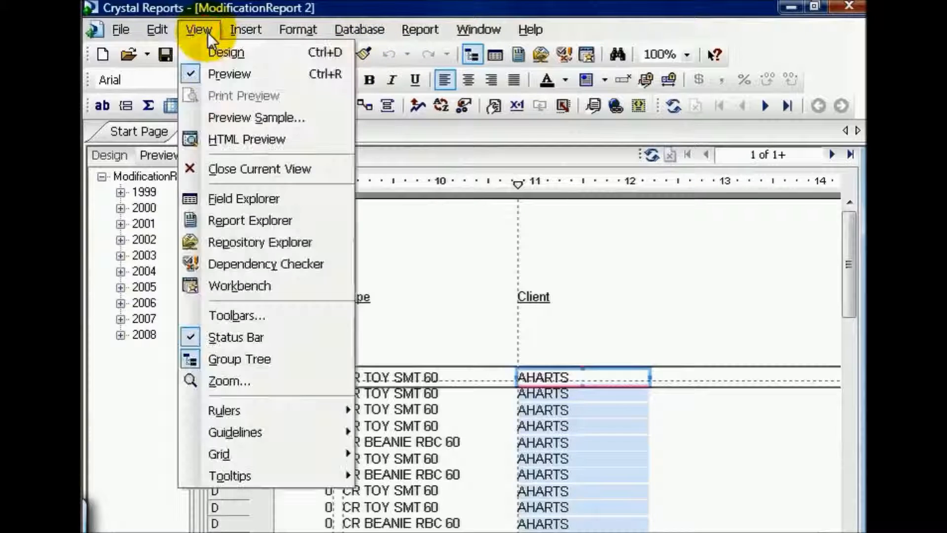
left_click(238, 198)
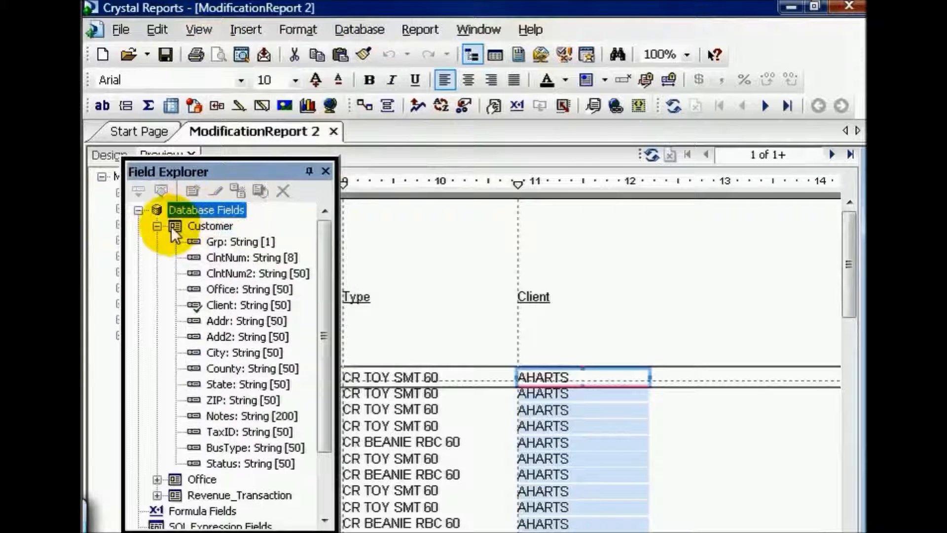
left_click(156, 225)
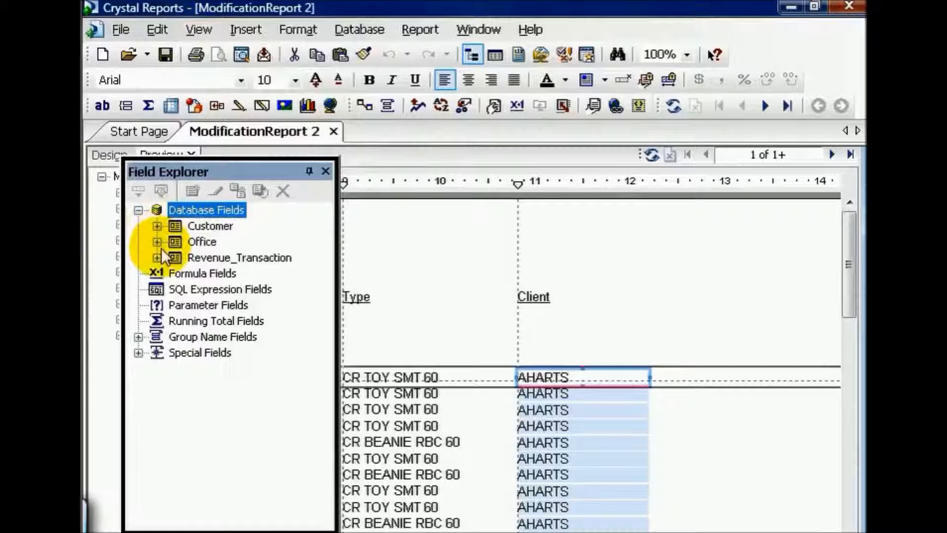
left_click(157, 242)
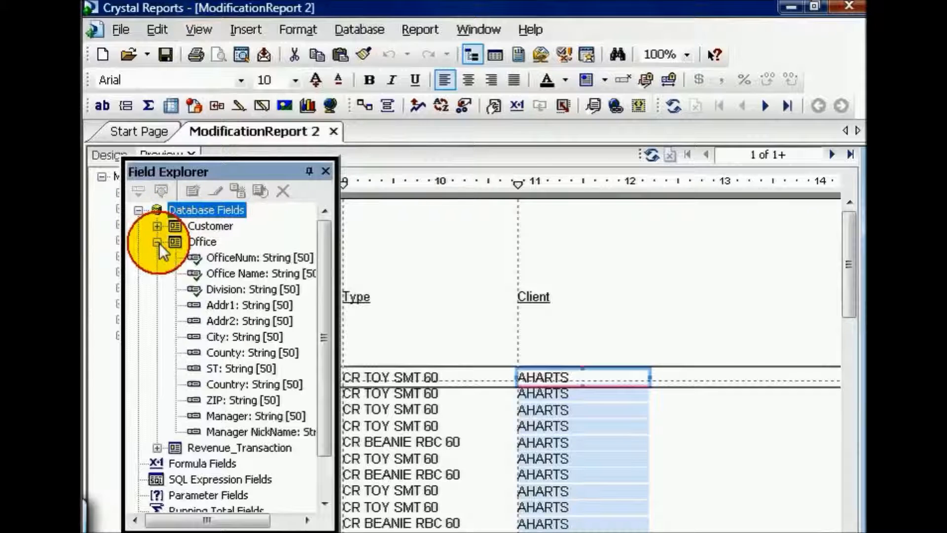
left_click(276, 432)
left_click_drag(276, 432, 672, 373)
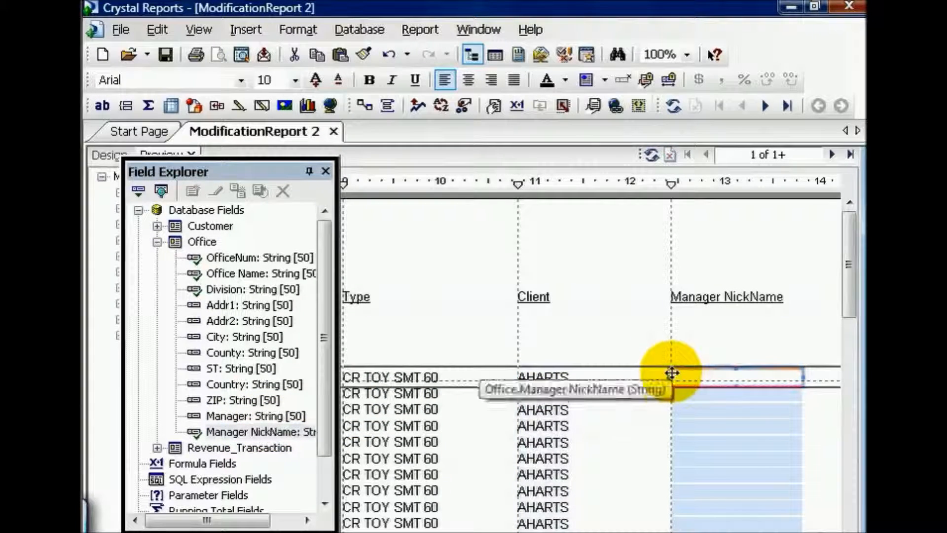
left_click(156, 242)
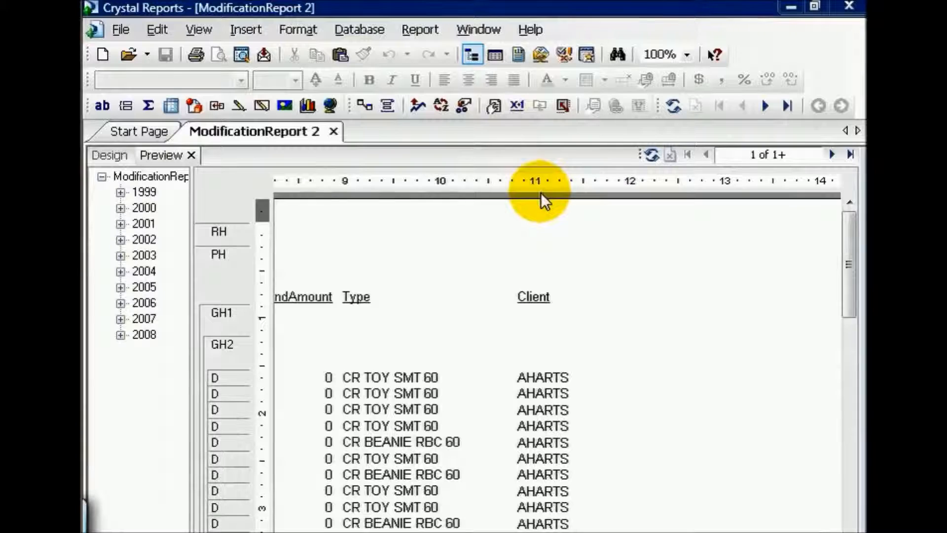
Create another Access/Excel (DAO) connection for replacing the data source, using the Crystal Beginner DB - ReModified database
left_click(378, 30)
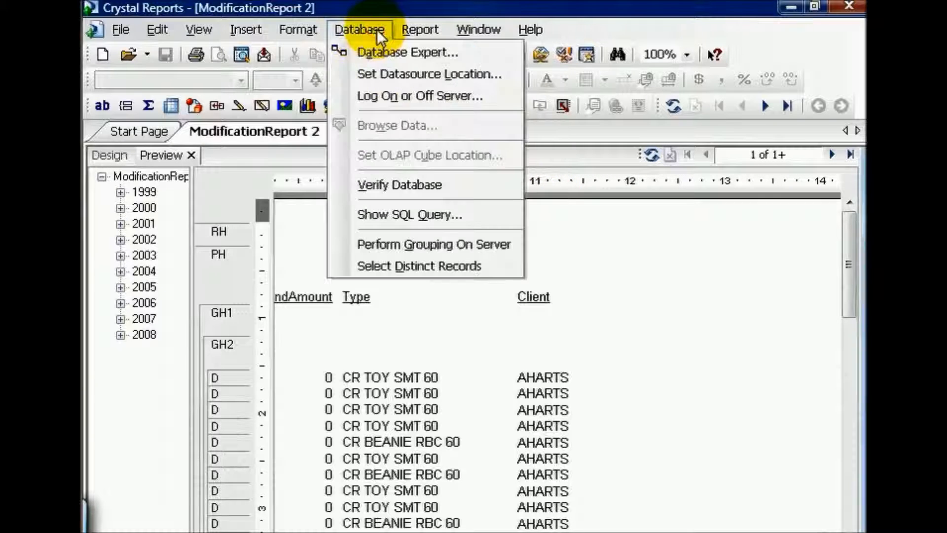
left_click(387, 74)
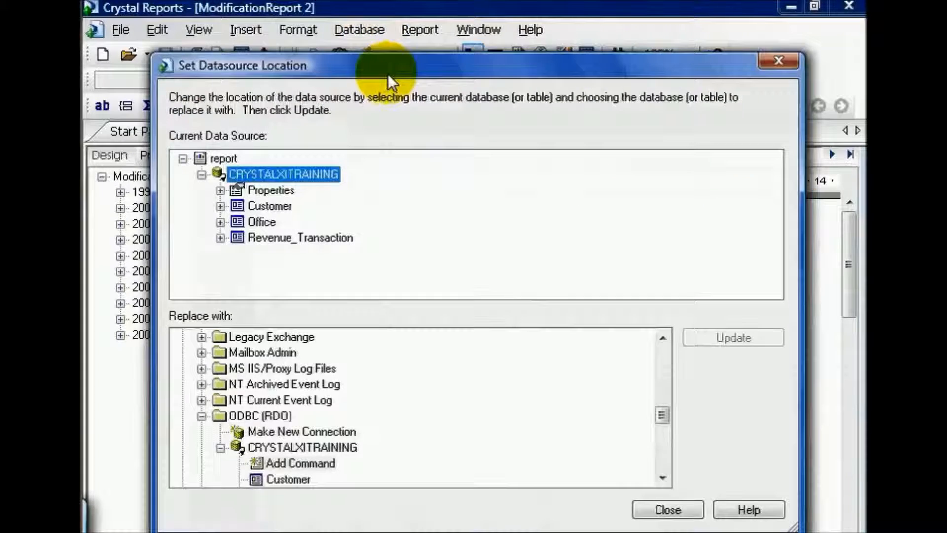
left_click_drag(660, 415, 666, 356)
double_click(338, 432)
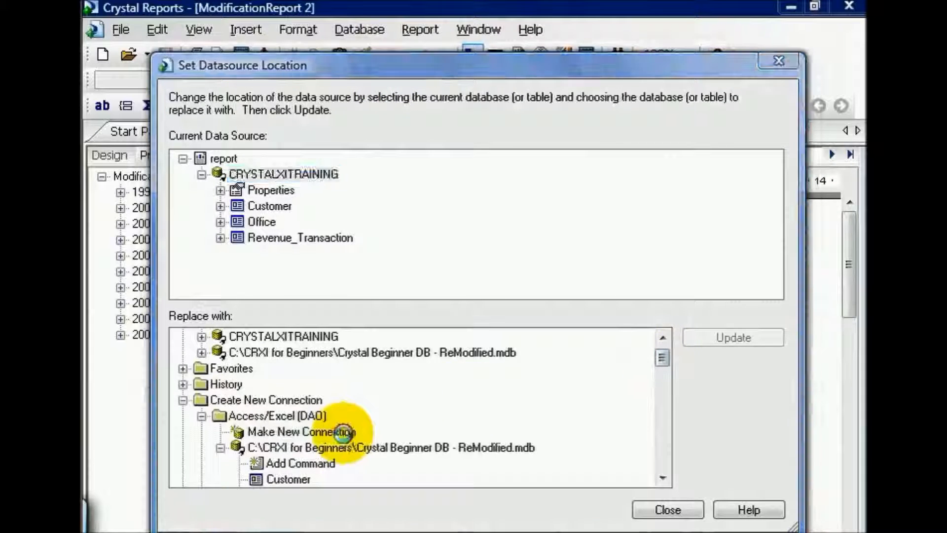
left_click(673, 170)
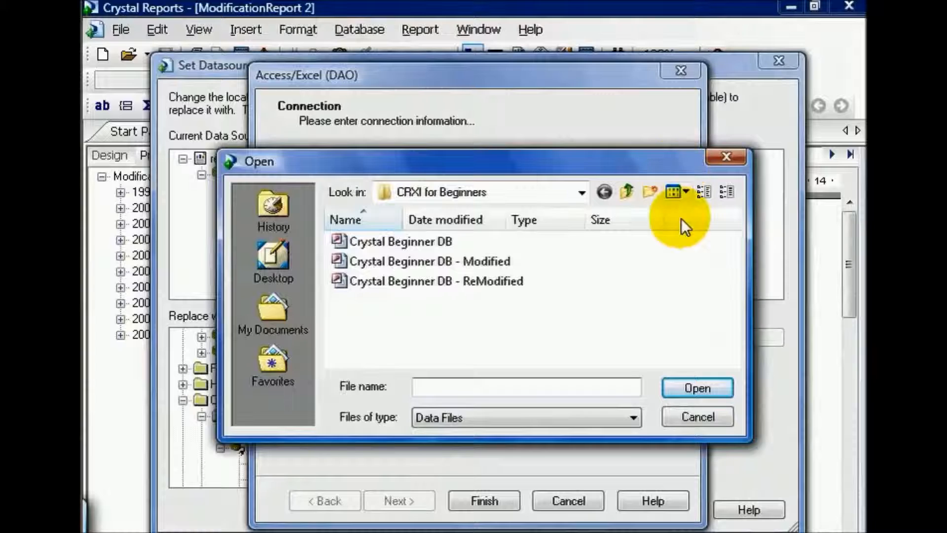
double_click(502, 277)
left_click(487, 497)
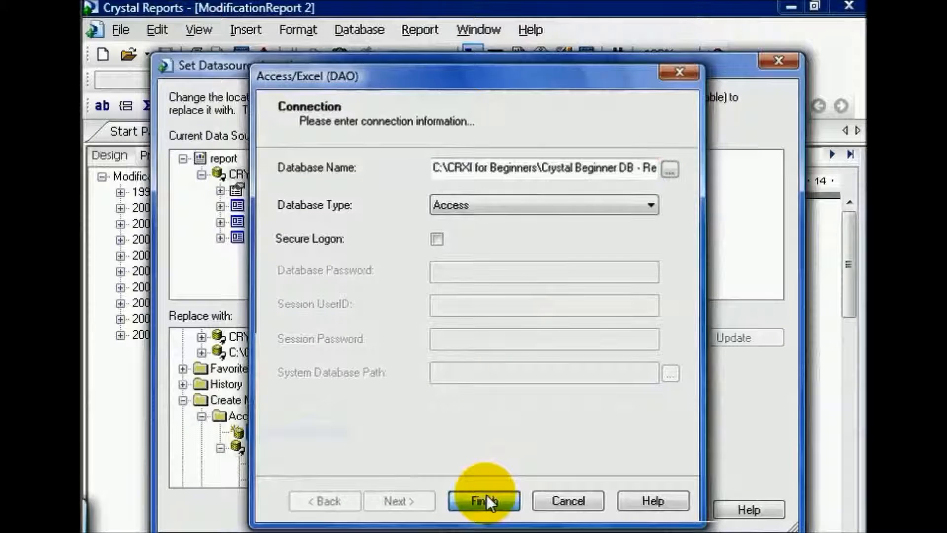
Update the data source to Crystal Beginner DB - ReModified.mdb, mapping Client to ClientName and ClntNum to ClientNumber, and close the settings and any messages
left_click(496, 448)
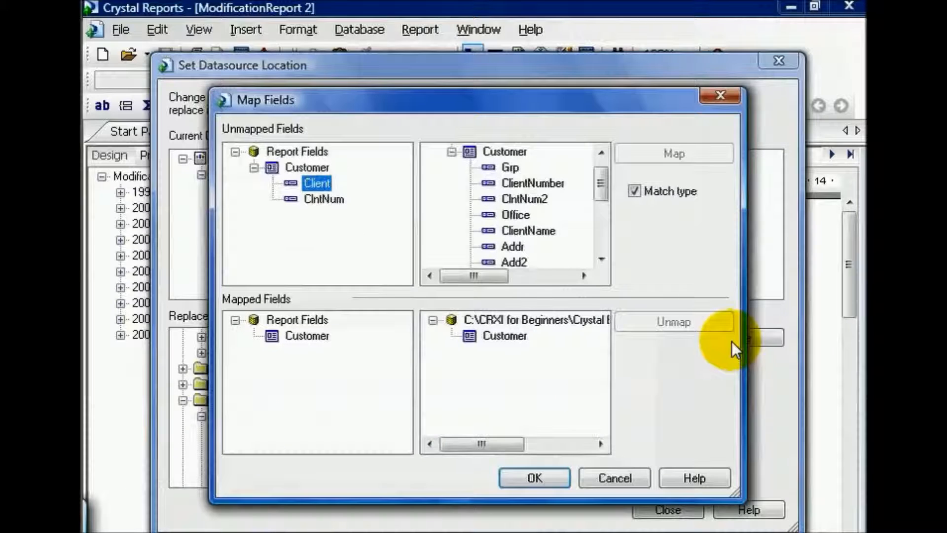
left_click(528, 231)
left_click(647, 158)
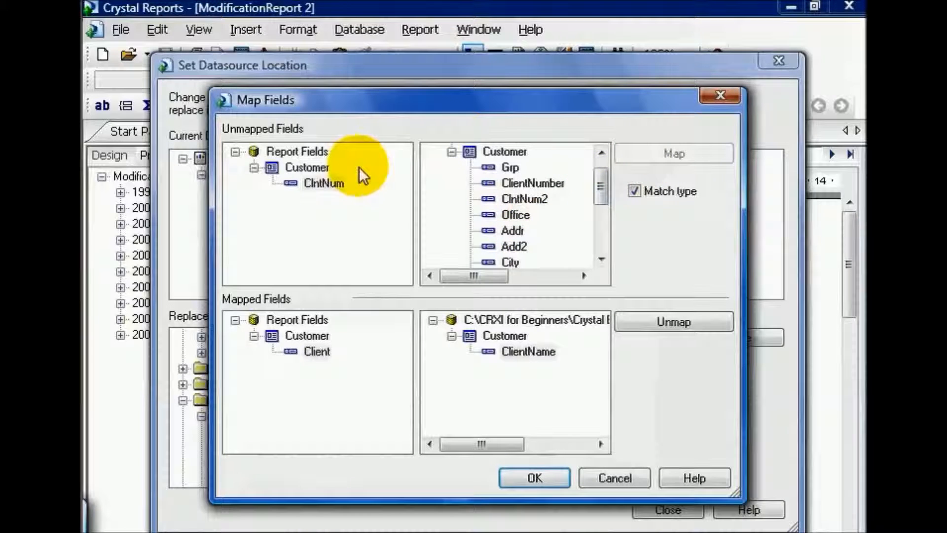
left_click(324, 180)
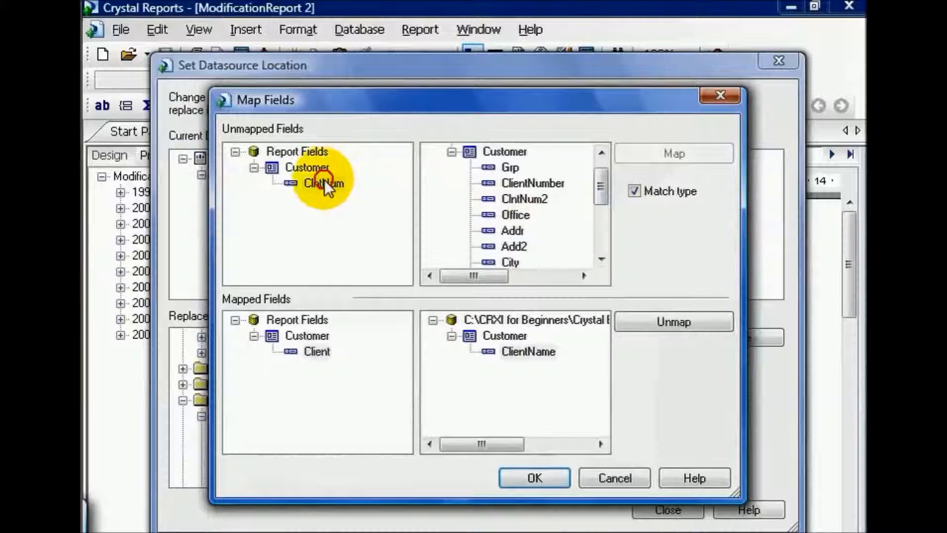
left_click(533, 183)
left_click(694, 152)
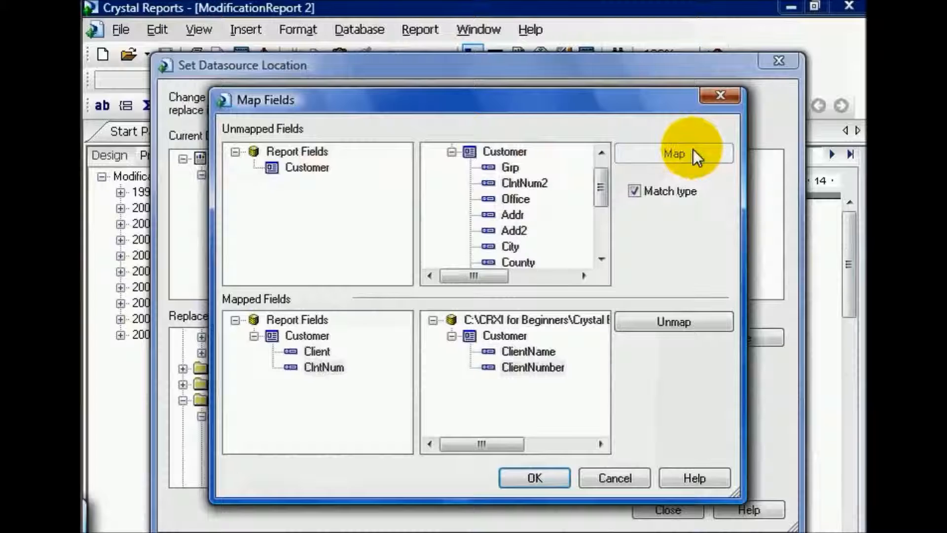
left_click(537, 481)
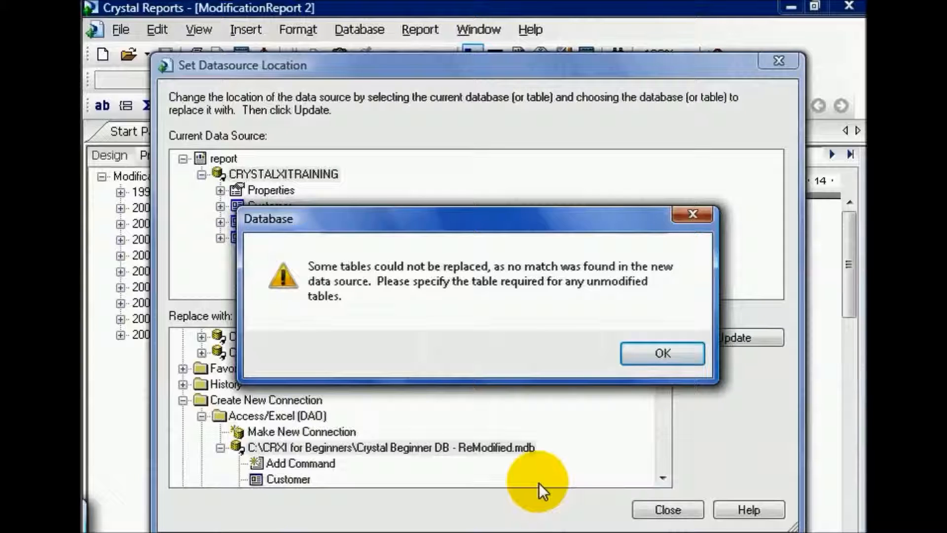
left_click(641, 348)
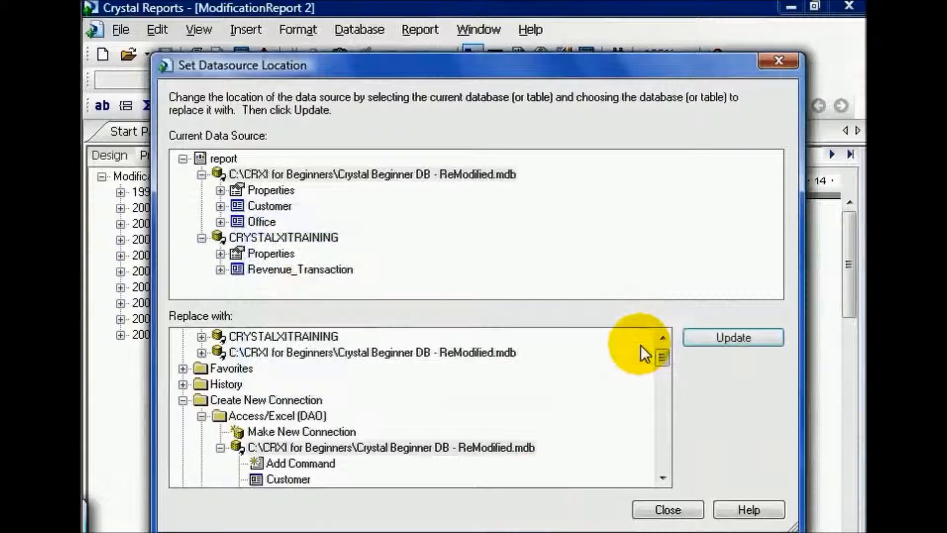
left_click(686, 510)
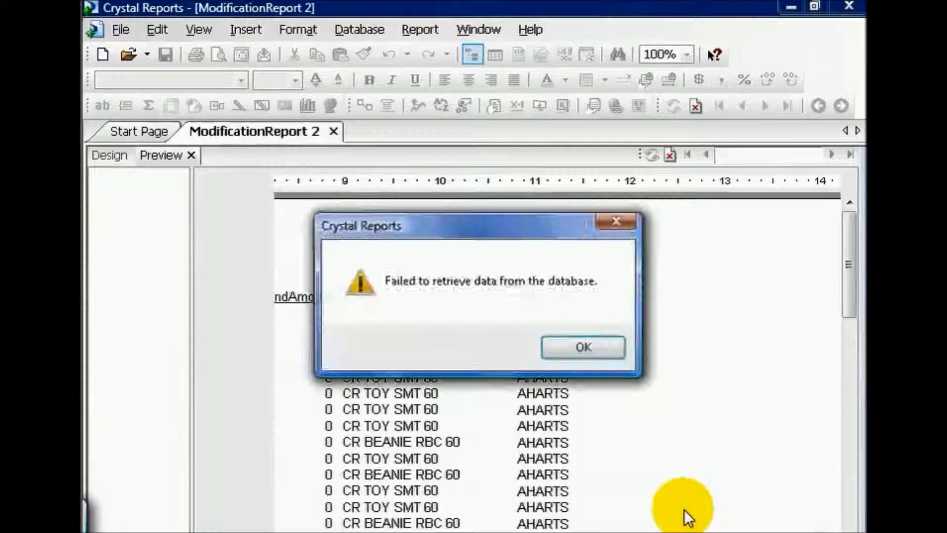
left_click(596, 351)
left_click(565, 348)
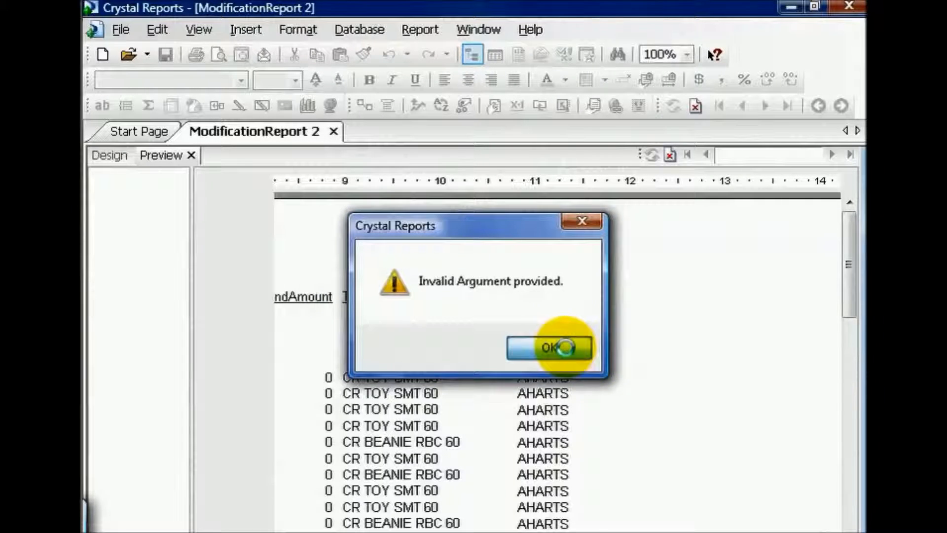
Remove the Revenue_Transaction table of the CRYSTALXITRAINING source from the report's selected tables in the Database Expert
left_click(364, 31)
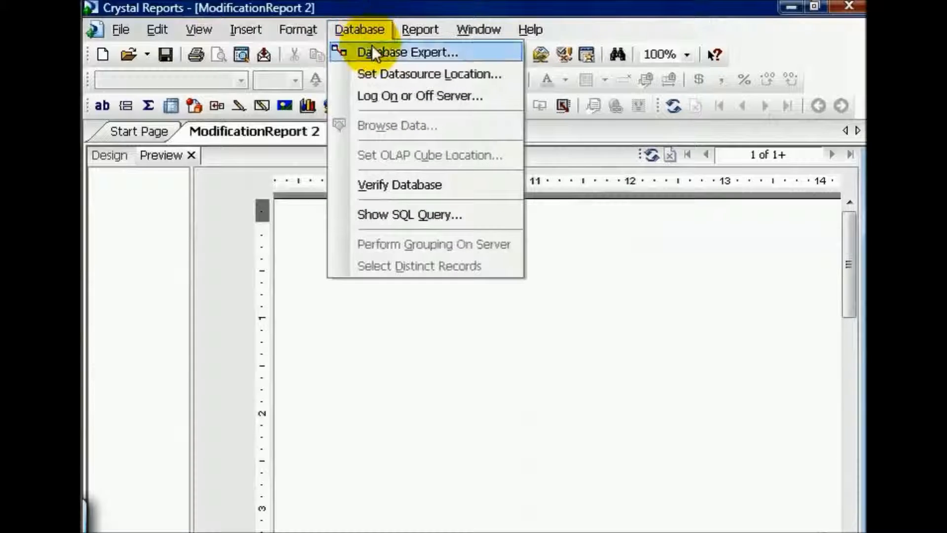
left_click(371, 51)
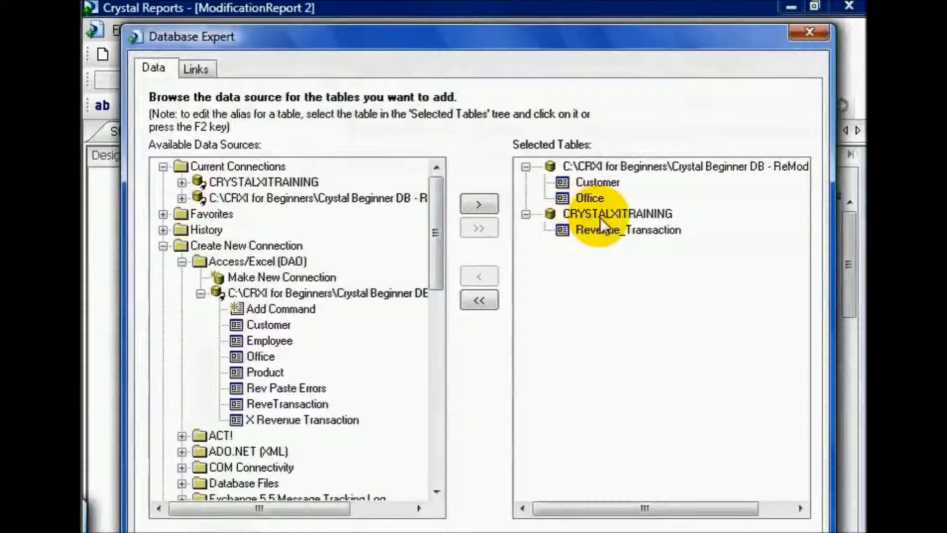
left_click(602, 232)
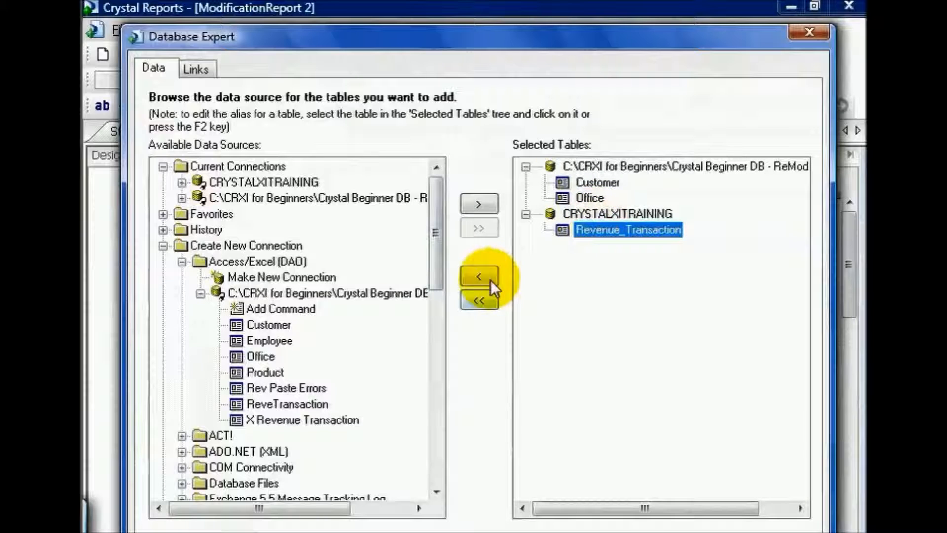
left_click(490, 280)
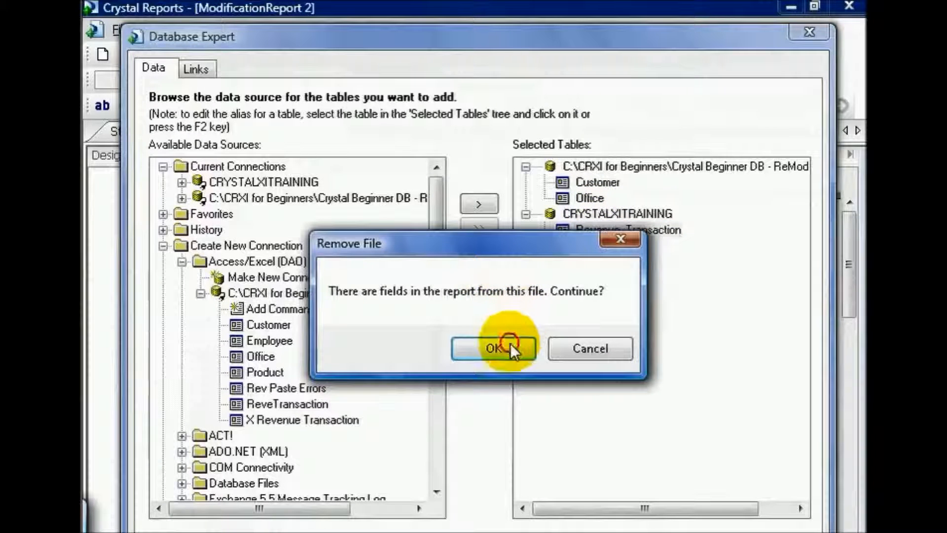
left_click(510, 343)
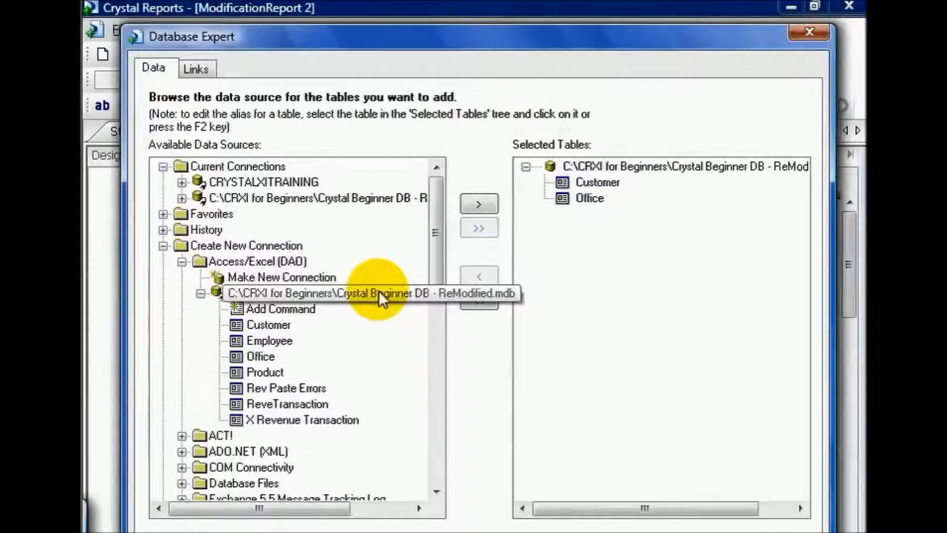
Add the ReveTransaction table from the ReModified database to the report and reposition its box beside Customer and Office in the link diagram
left_click(309, 404)
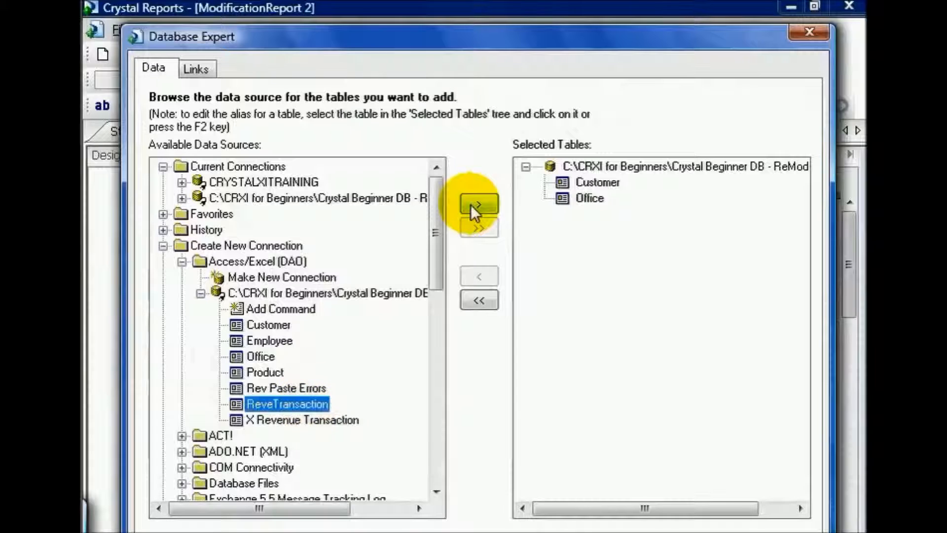
left_click(474, 204)
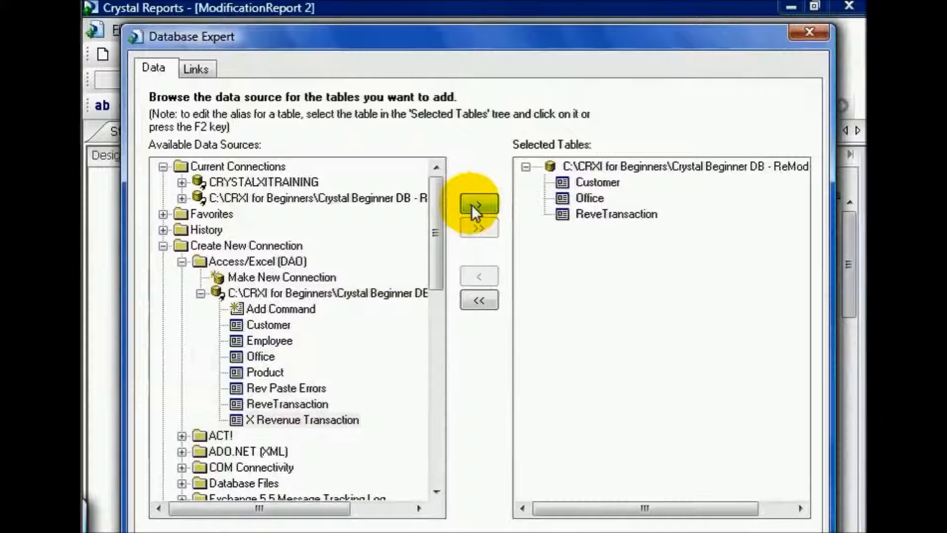
left_click(213, 69)
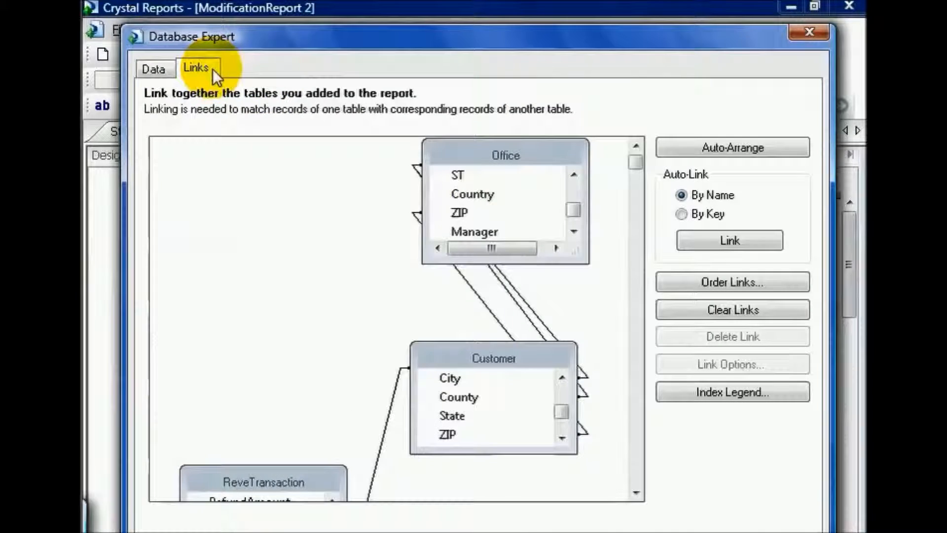
left_click_drag(289, 466, 274, 224)
left_click_drag(275, 316, 282, 464)
left_click_drag(317, 370, 327, 264)
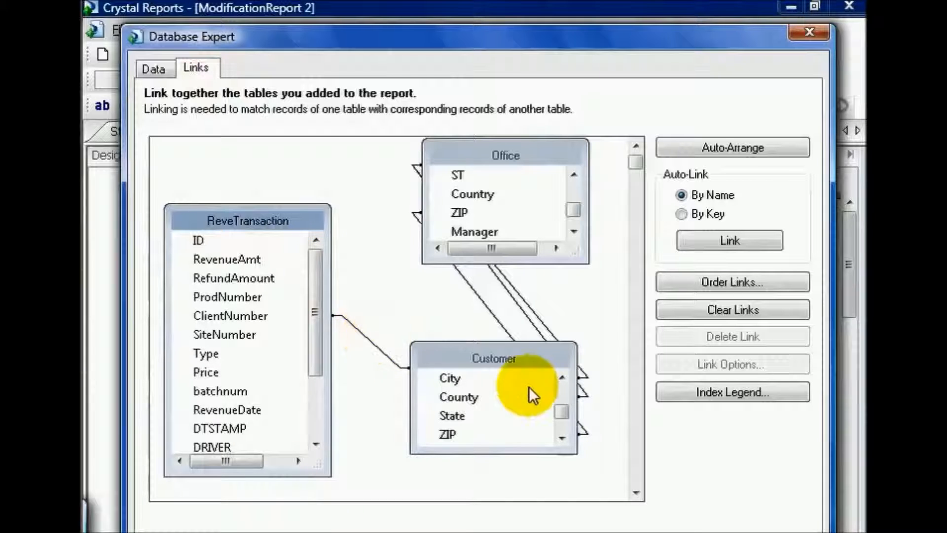
Delete the City, County and ZIP links between the Office and Customer tables
left_click_drag(561, 411, 562, 383)
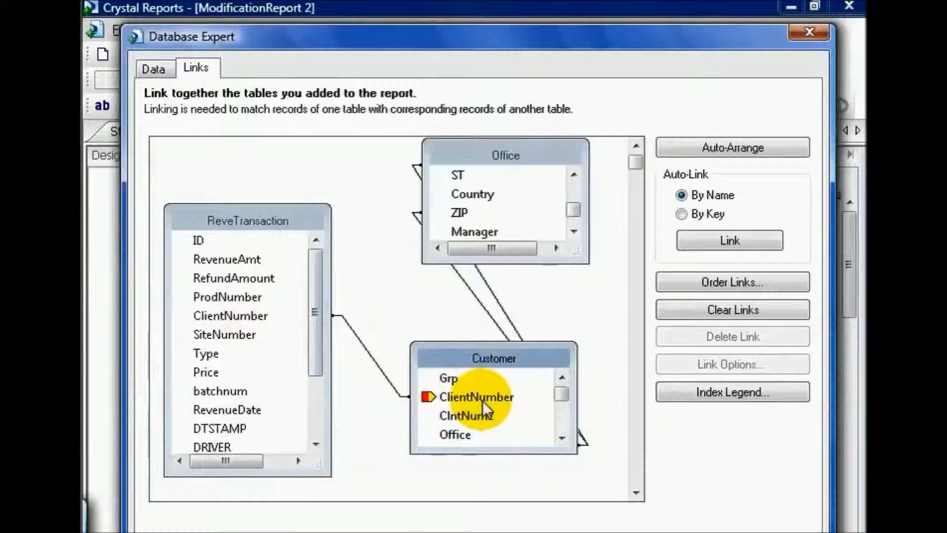
left_click(493, 247)
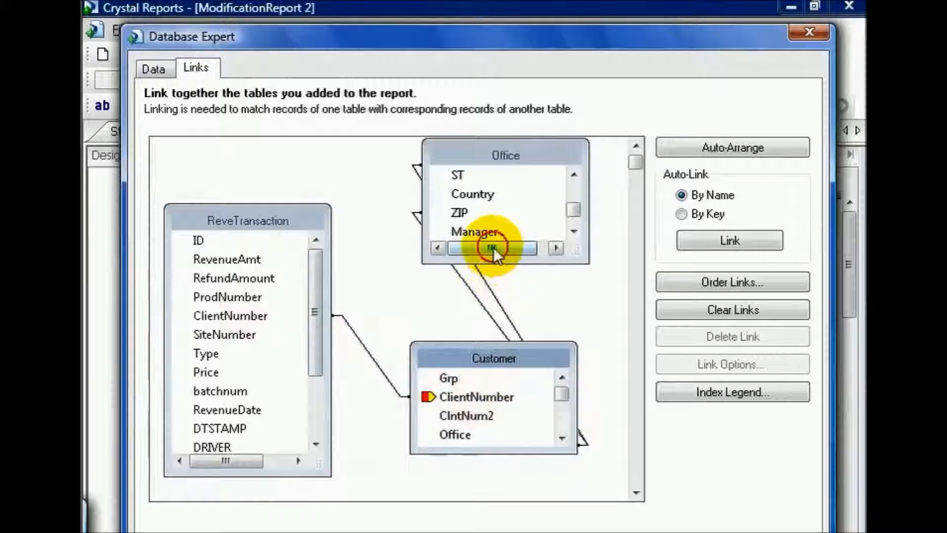
left_click(491, 285)
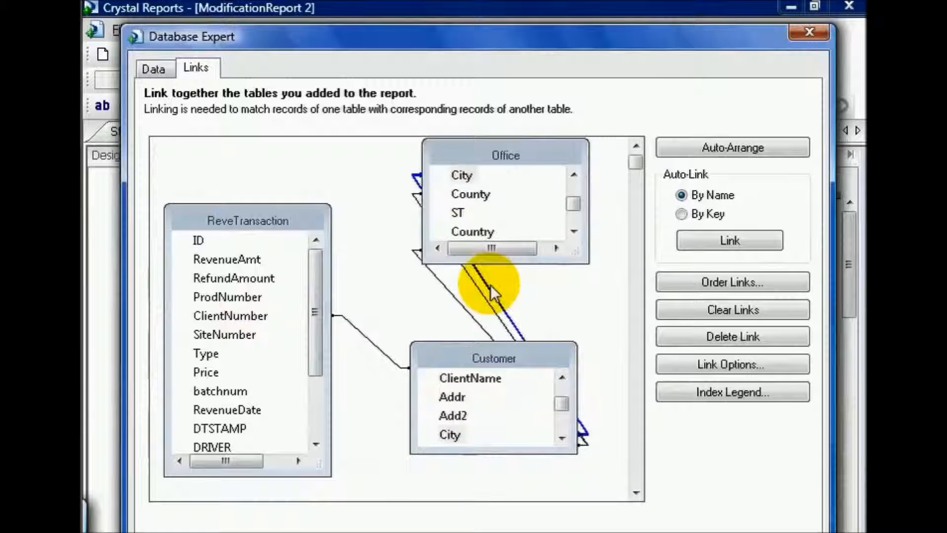
key("Delete")
left_click(481, 288)
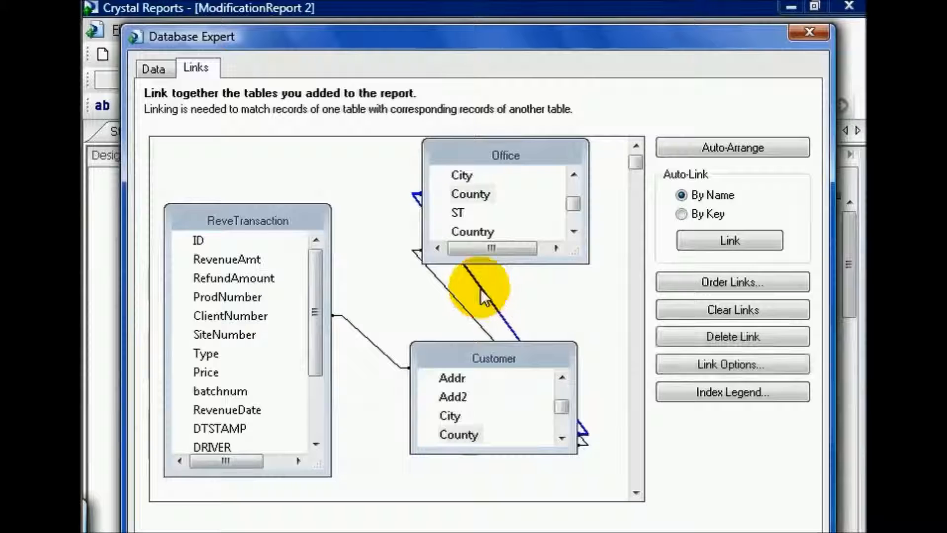
key("Delete")
left_click(480, 289)
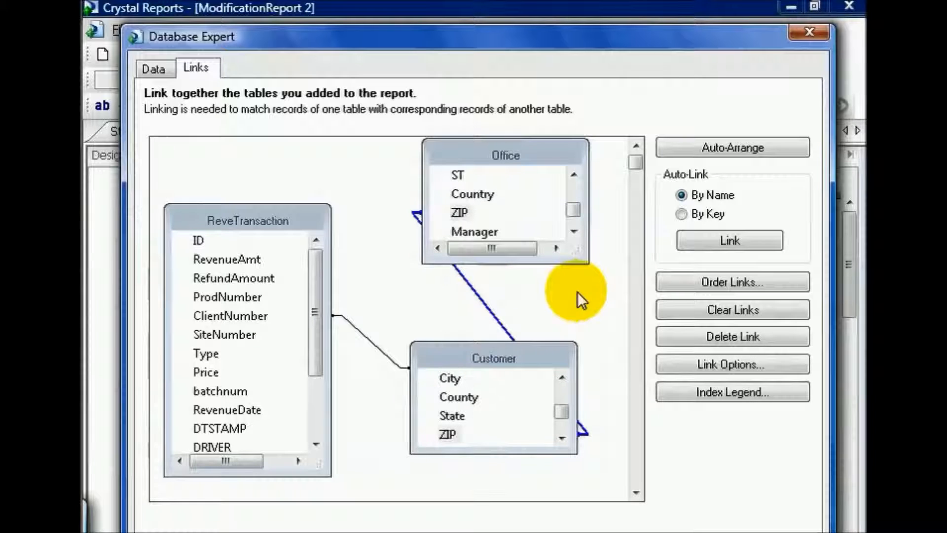
left_click(728, 332)
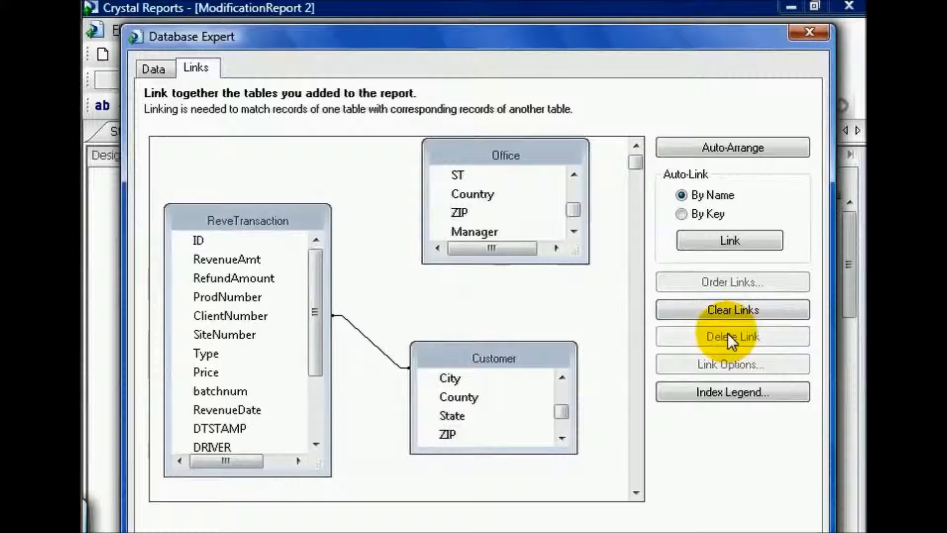
Link the ReveTransaction table to the OfficeNum field of the Office table, then refresh the report data and dismiss any message
left_click_drag(573, 205, 575, 179)
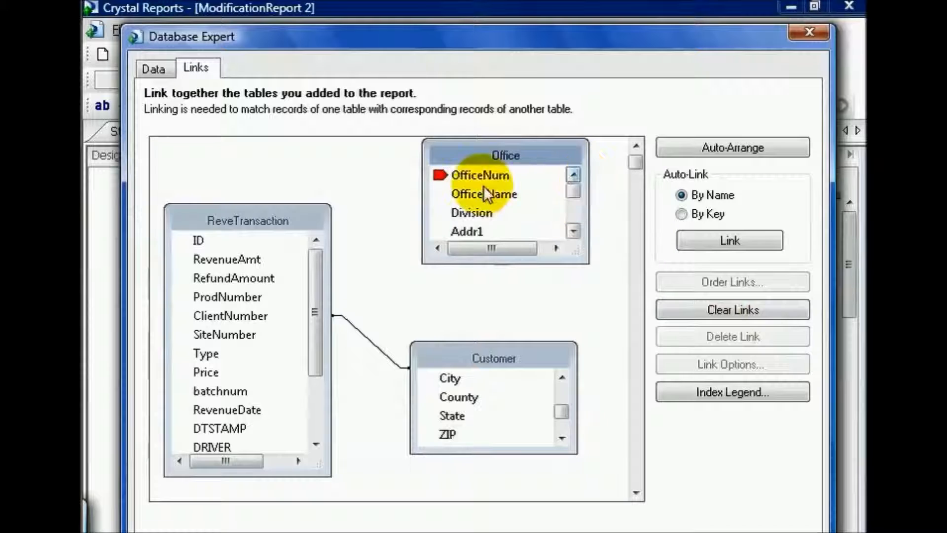
left_click_drag(227, 313, 481, 169)
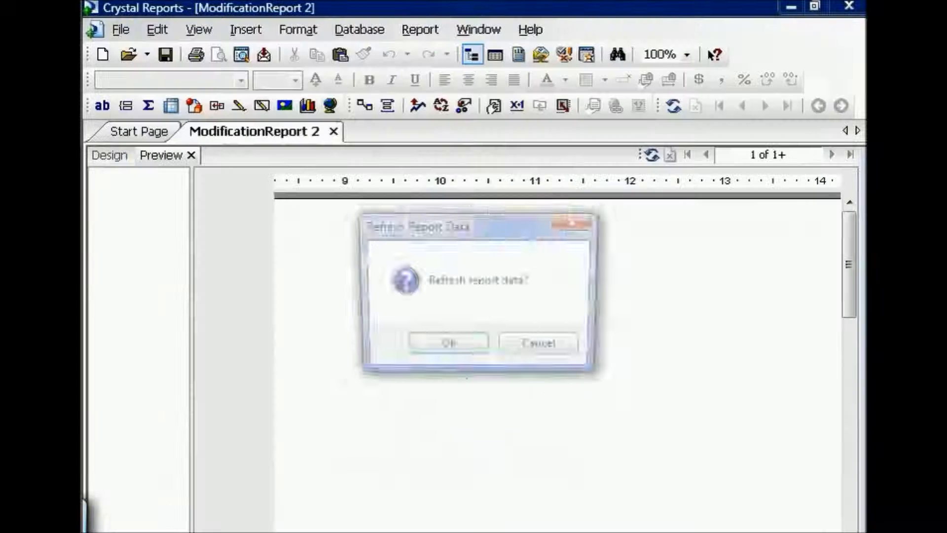
left_click(441, 347)
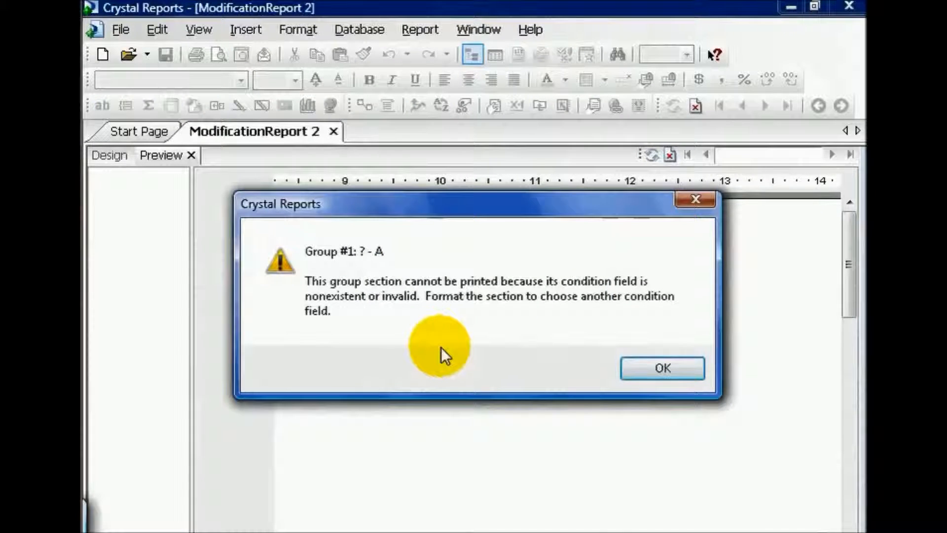
left_click(650, 369)
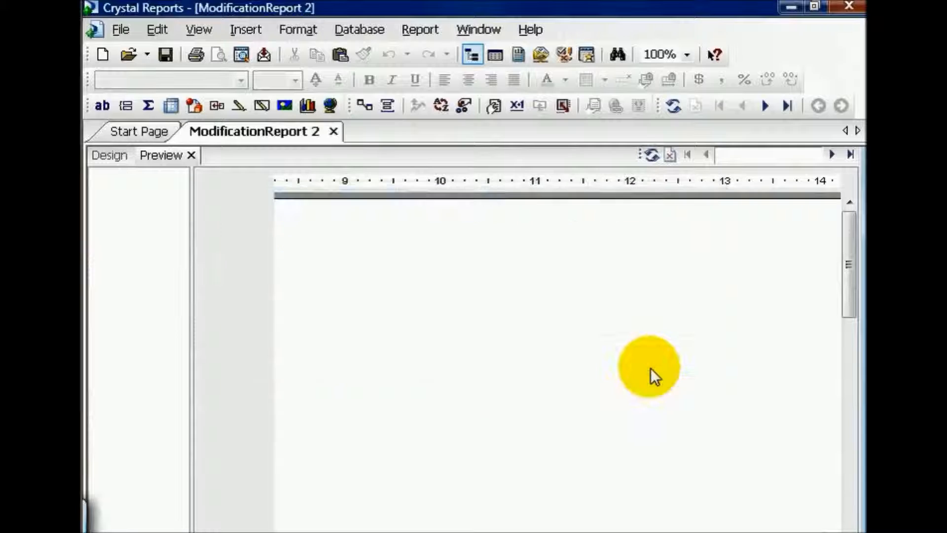
Change Group #1 to group by RevenueDate of ReveTransaction in ascending order for each year, and preview the report
left_click(113, 159)
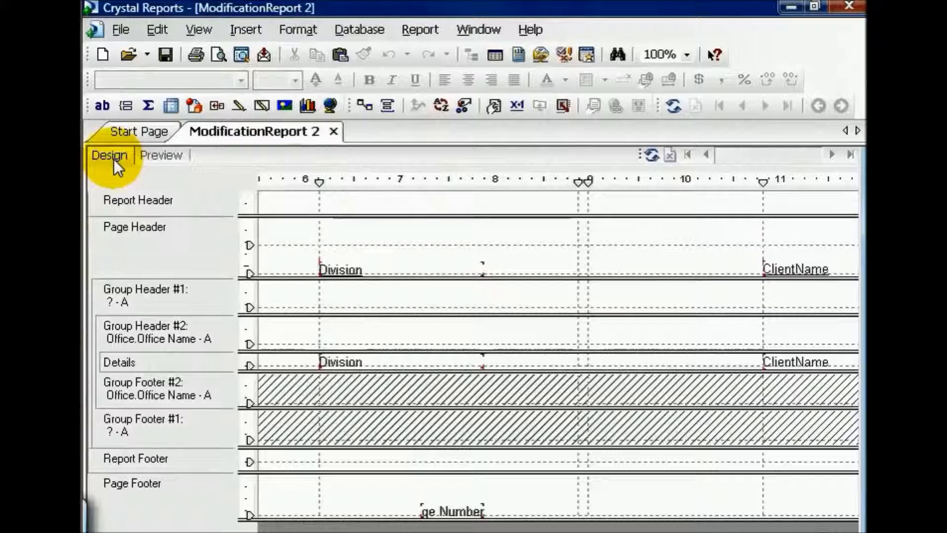
right_click(208, 298)
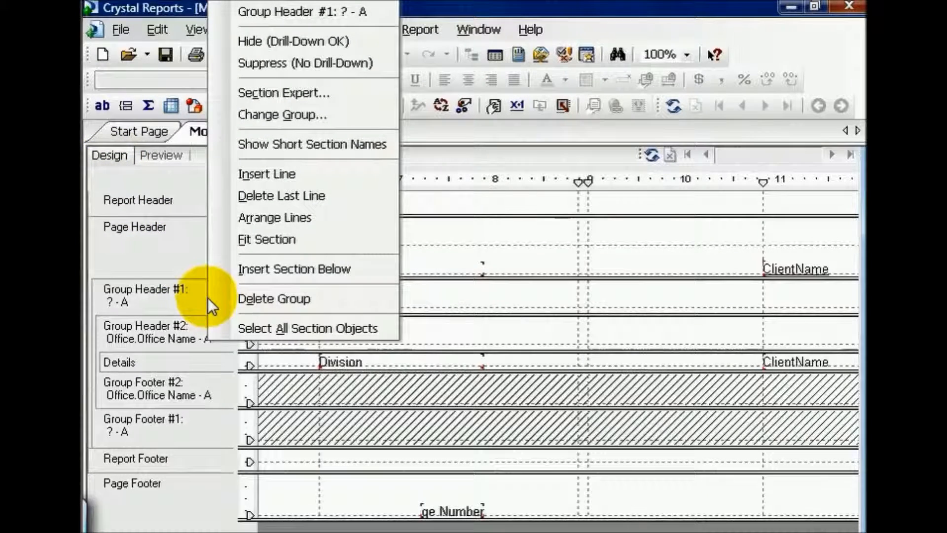
left_click(312, 113)
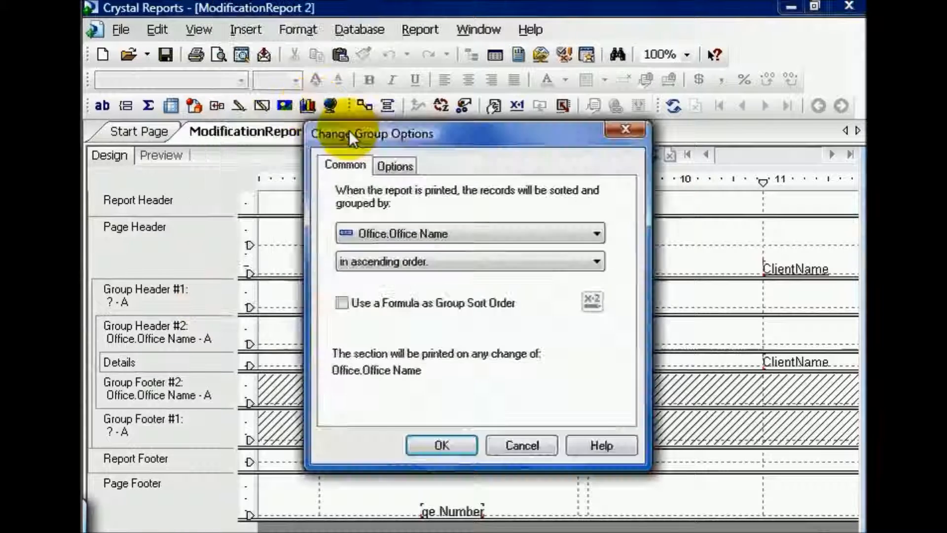
left_click(596, 233)
left_click_drag(591, 274, 585, 420)
left_click(517, 437)
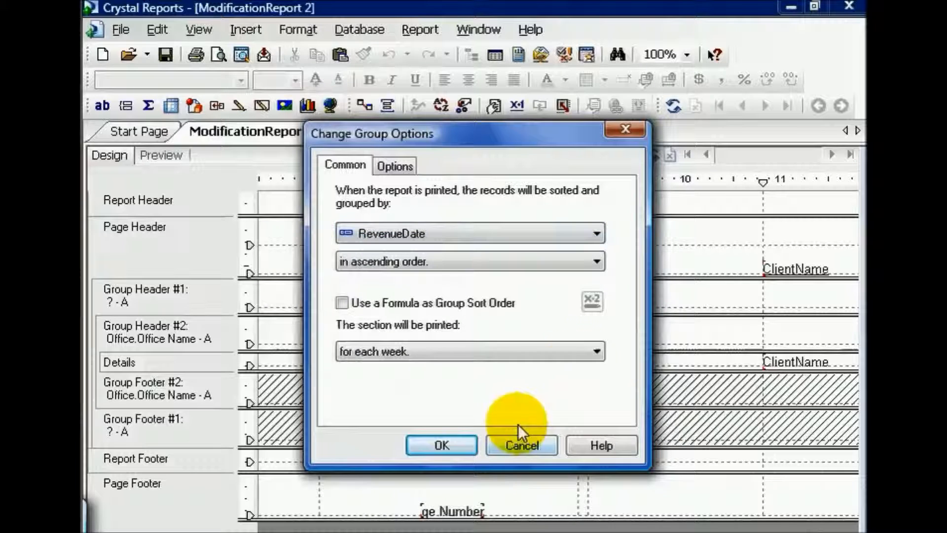
left_click(598, 352)
left_click(429, 459)
left_click(432, 446)
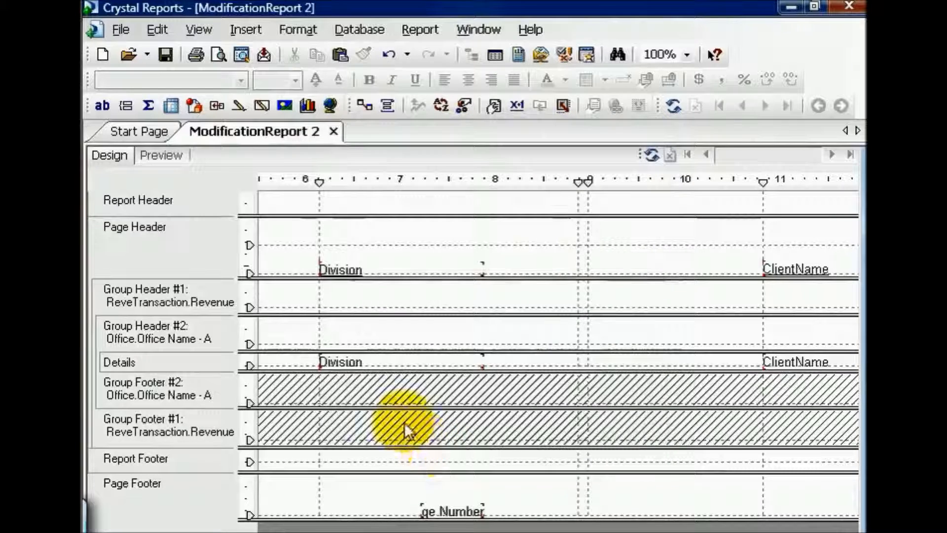
left_click(162, 155)
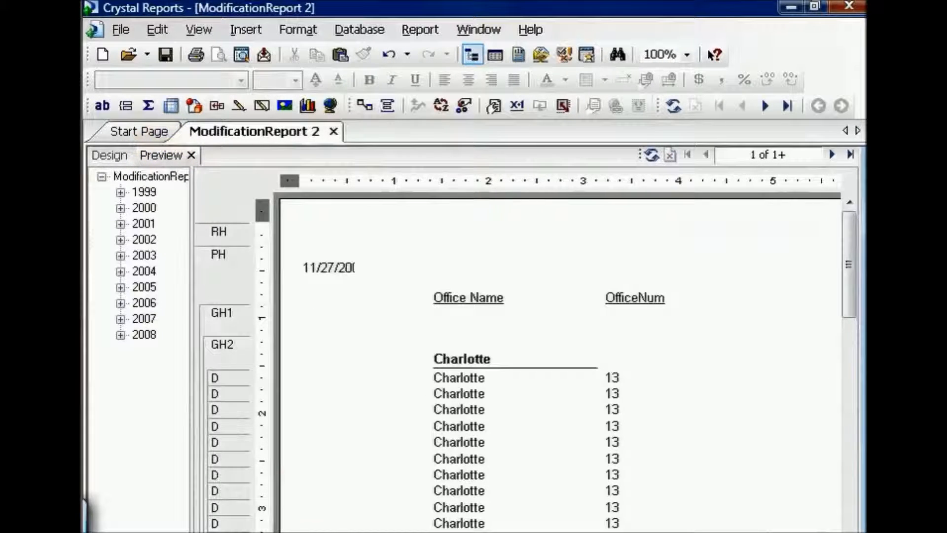
Add the RevenueAmt and RefundAmount fields from ReveTransaction to the detail row, between Division and ClientName
left_click(110, 155)
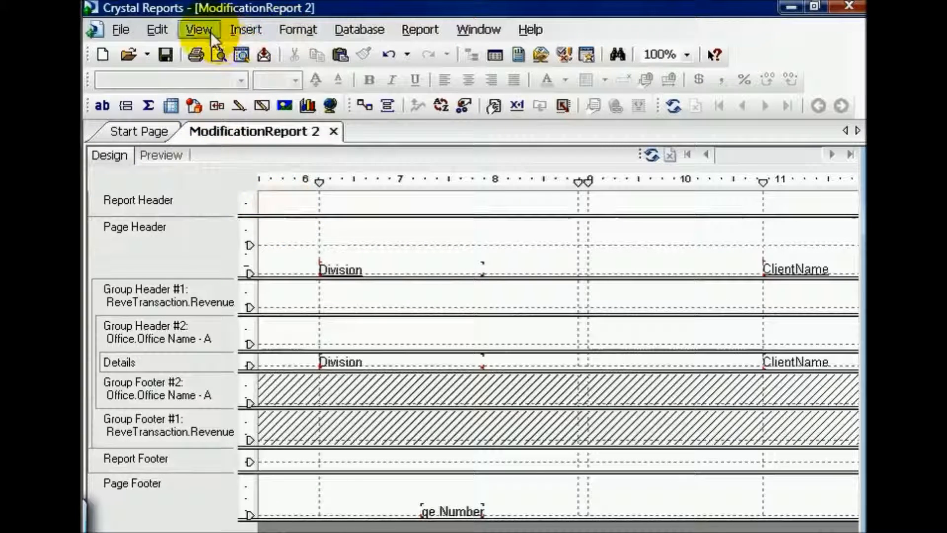
left_click(198, 29)
left_click(272, 199)
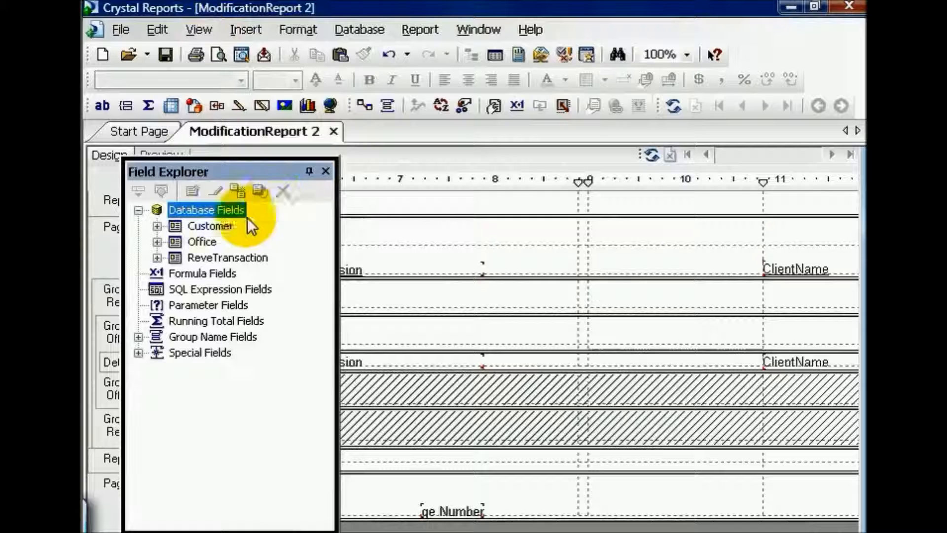
left_click(155, 258)
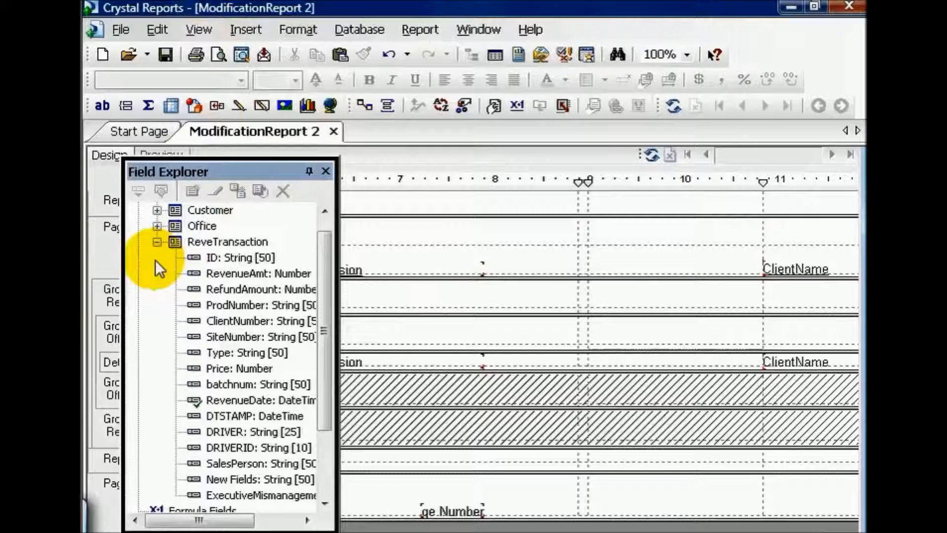
left_click_drag(242, 273, 511, 357)
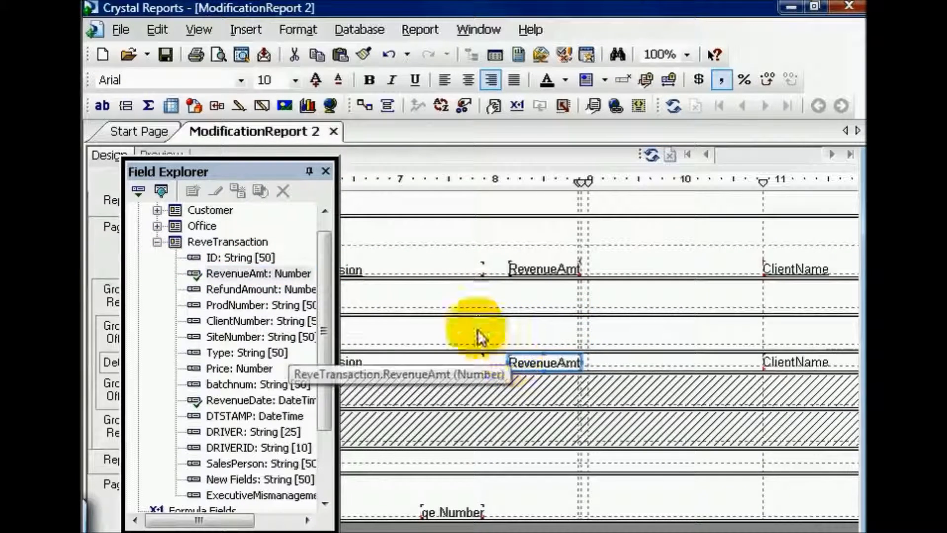
left_click_drag(231, 290, 624, 370)
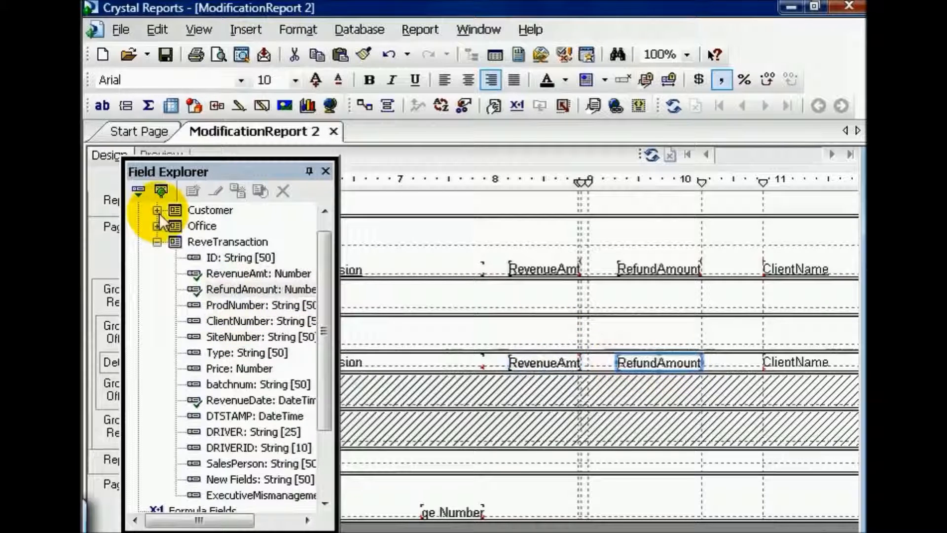
Add the Manager NickName field from the Office table to the detail row, just after ClientName
left_click(157, 210)
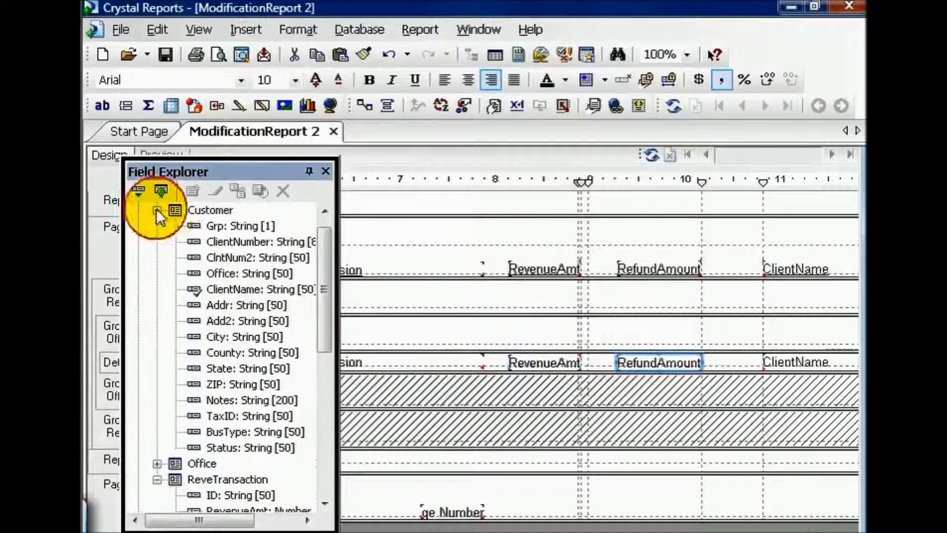
left_click(156, 464)
left_click(232, 493)
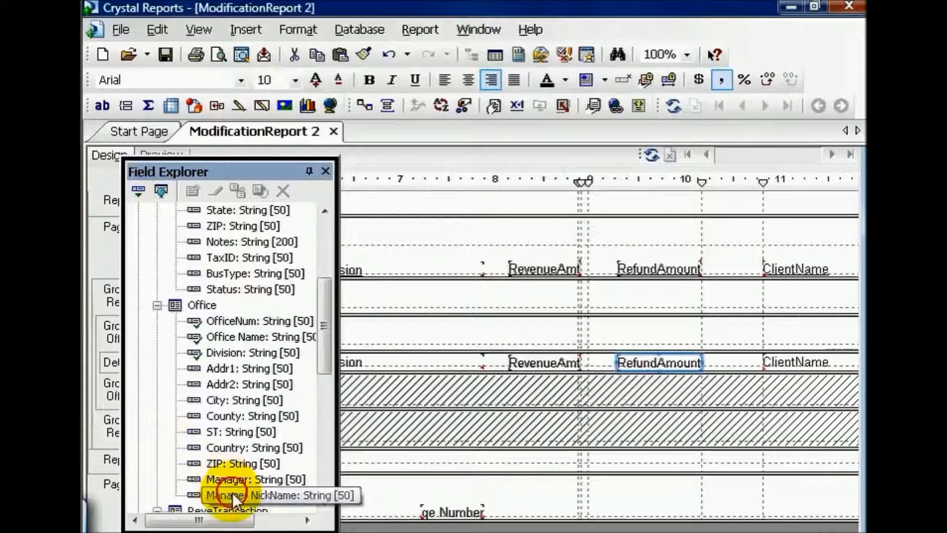
left_click_drag(532, 532, 691, 532)
left_click_drag(284, 496, 562, 358)
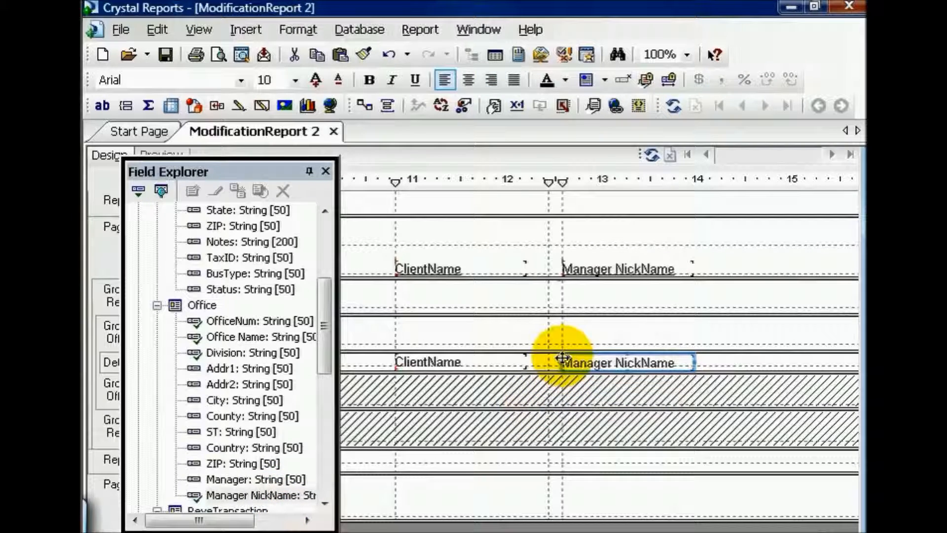